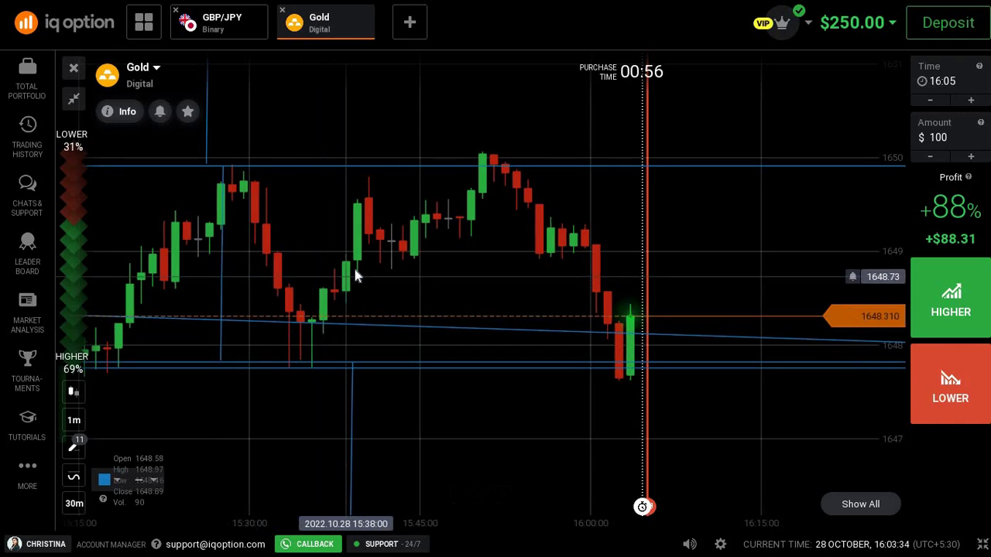
Draw a horizontal line at the 1648.82 price level on the Gold chart
click(356, 269)
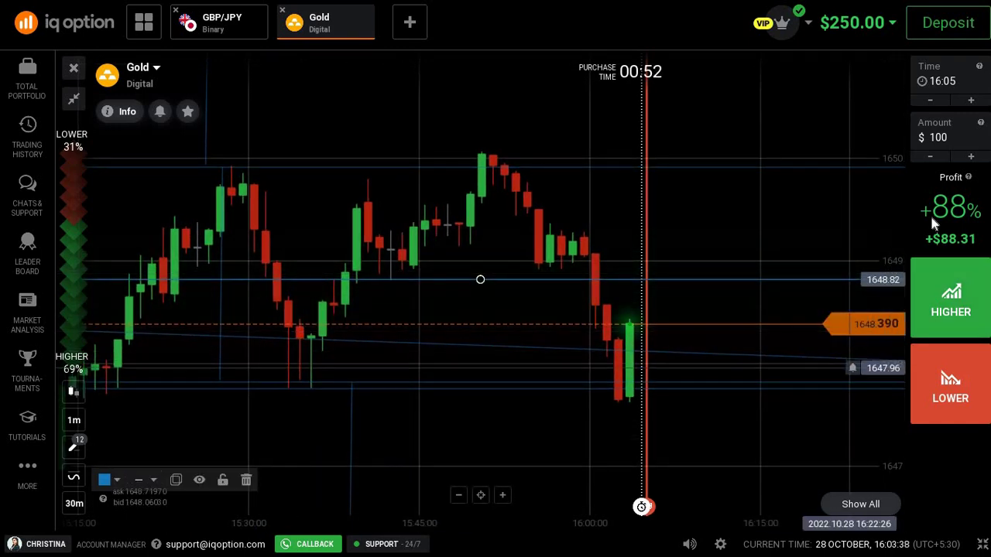
Enter 150 as the Gold trade amount for a +$132.46 potential payout at 88%
click(933, 138)
text(150)
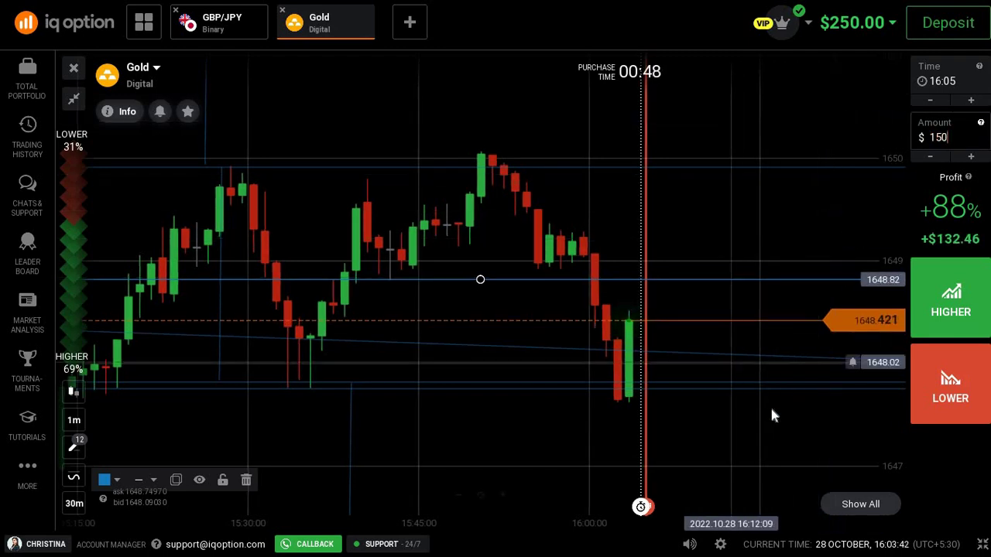
scroll(770, 415, down, 3)
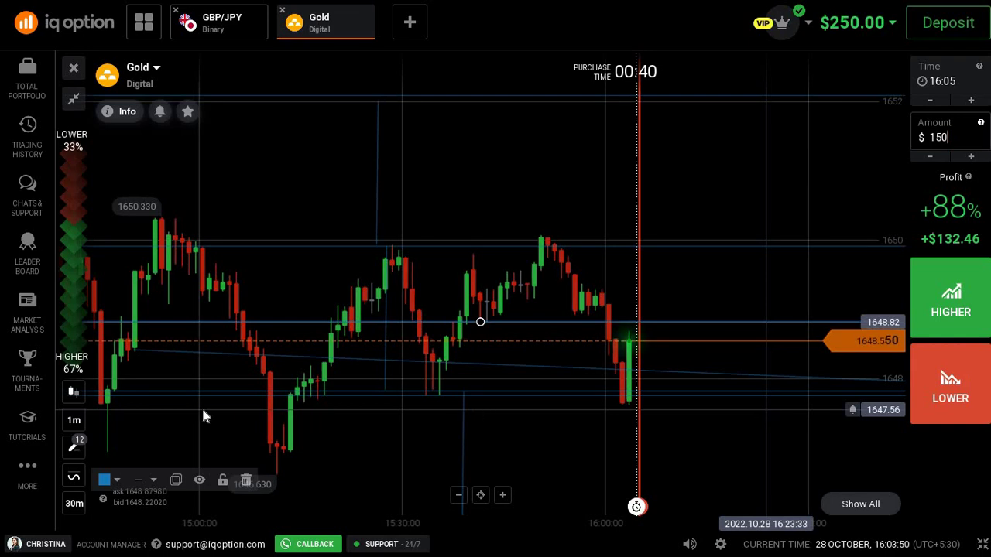
Add a horizontal line and drag it down to about 1647.89, just below the price
click(74, 448)
click(204, 440)
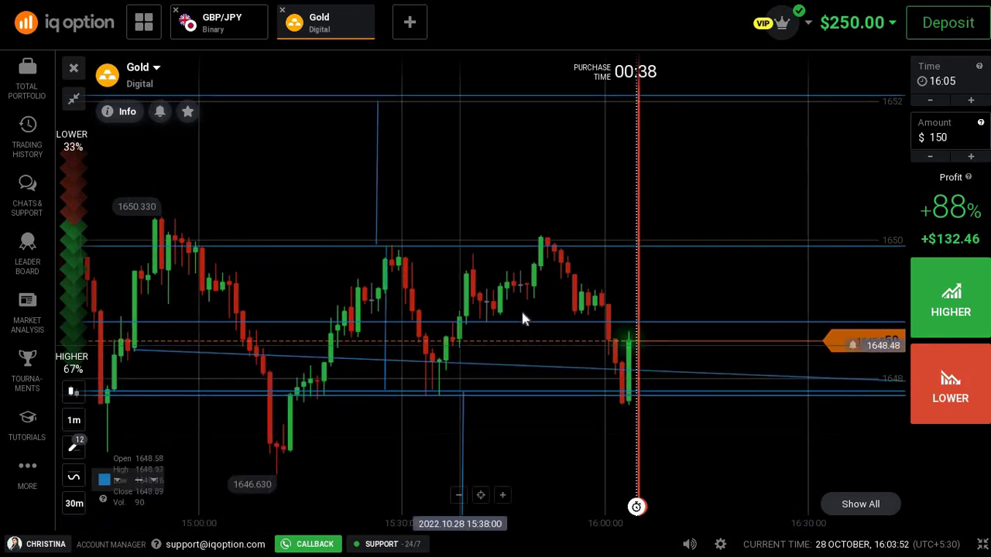
click(522, 310)
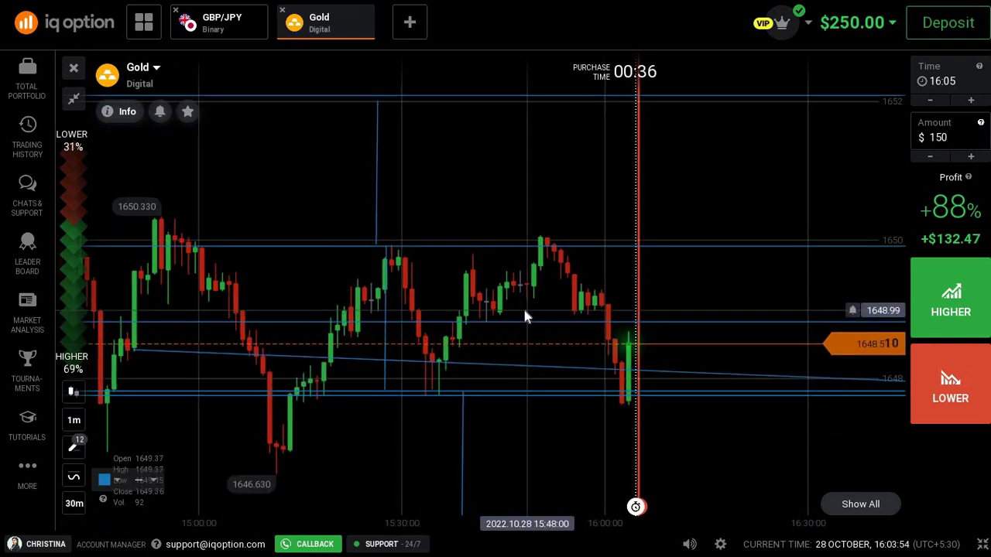
click(524, 310)
drag(524, 311, 717, 388)
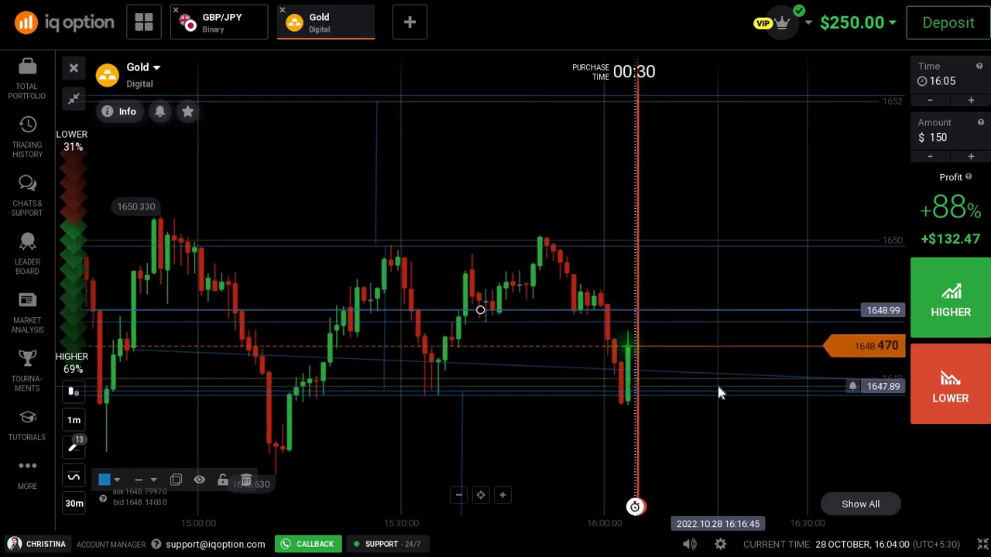
scroll(717, 382, down, 2)
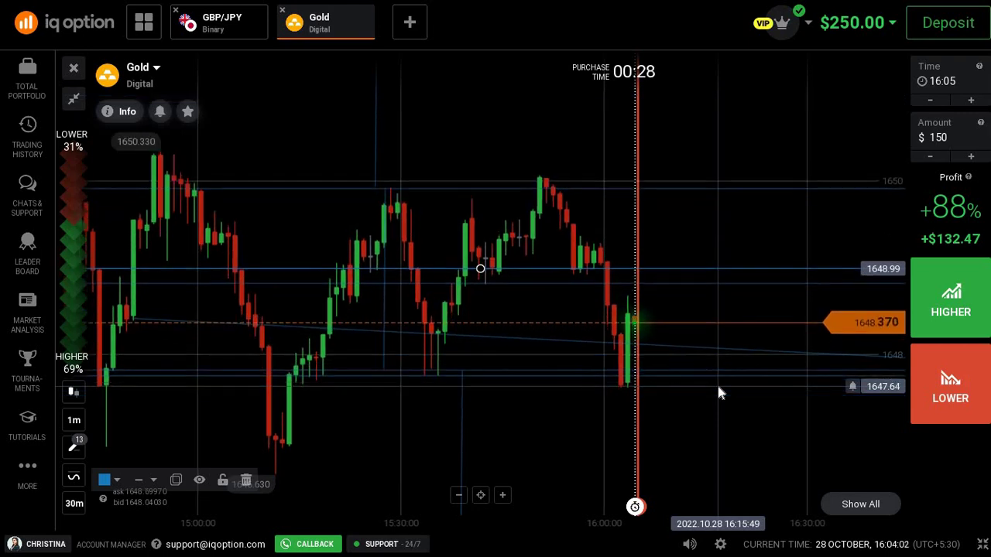
scroll(718, 386, up, 2)
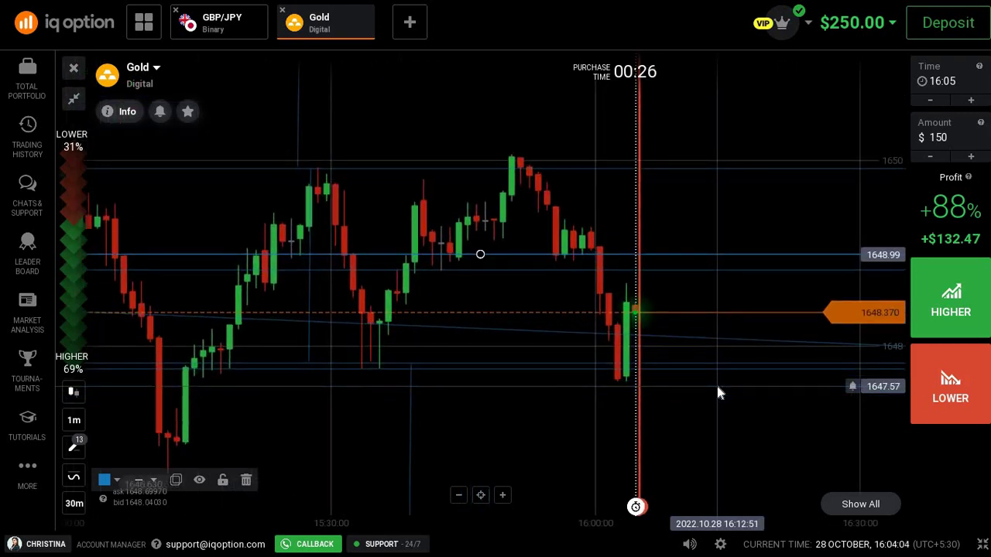
scroll(717, 387, up, 4)
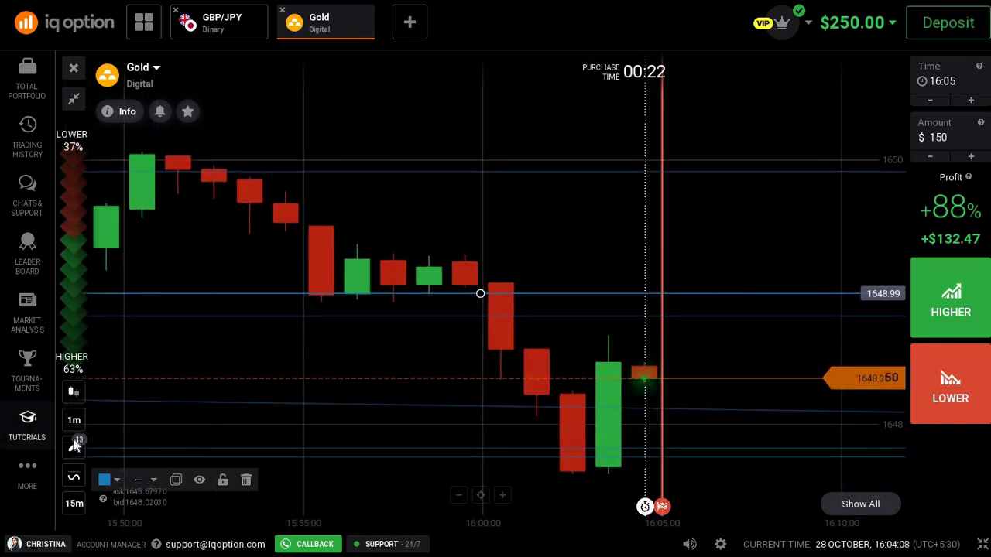
Draw a straight line from the top to the bottom of the latest green candle
click(73, 448)
click(124, 392)
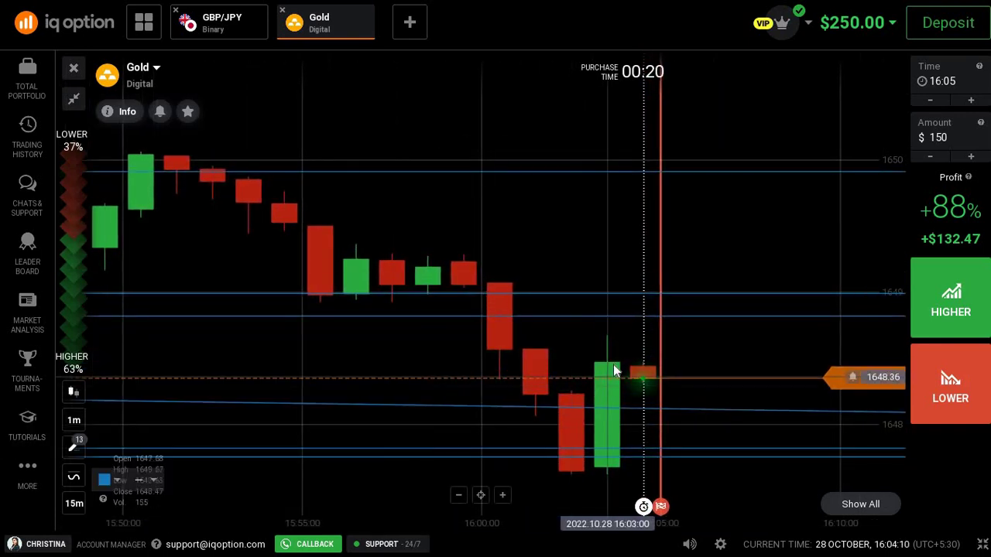
click(613, 363)
click(608, 467)
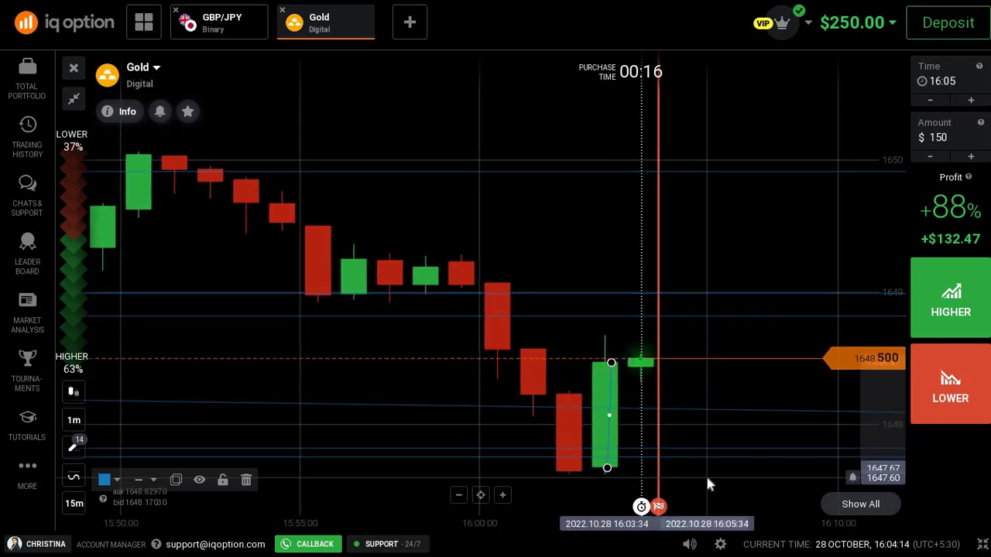
scroll(704, 472, down, 2)
scroll(703, 468, down, 1)
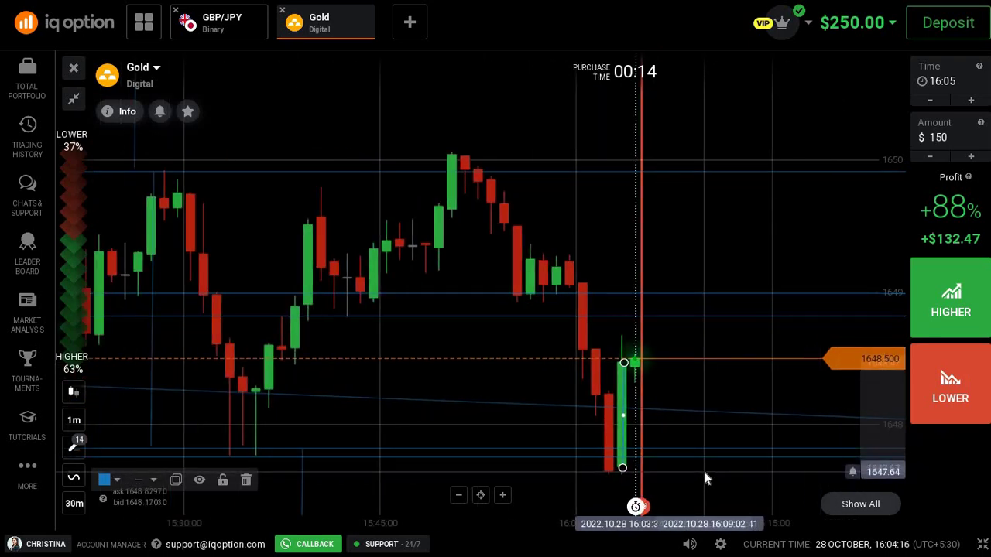
scroll(690, 463, down, 1)
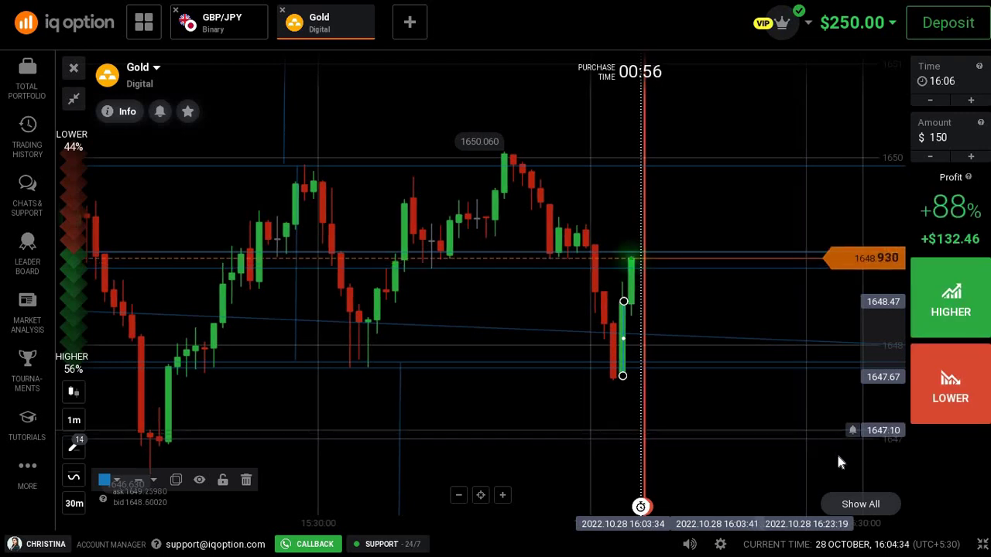
scroll(733, 444, down, 2)
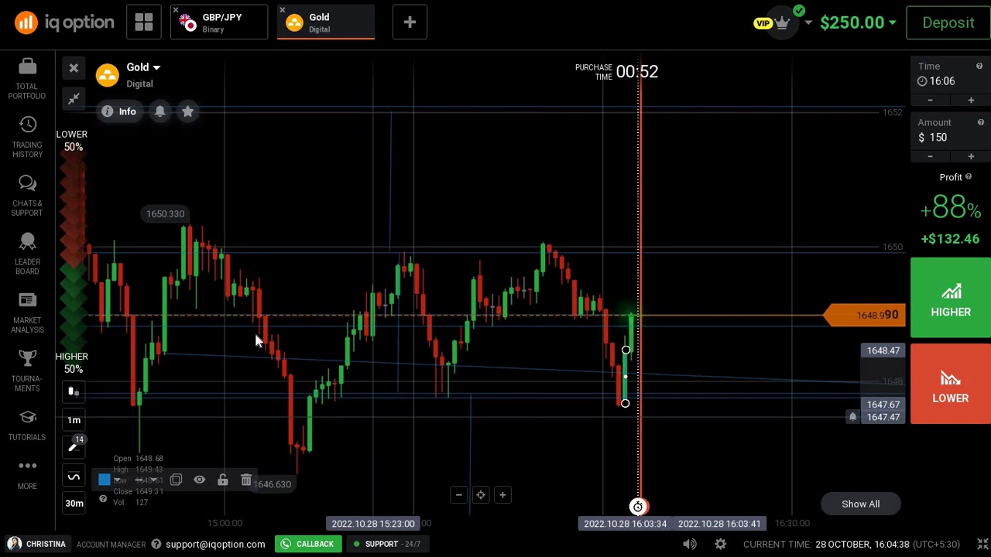
scroll(206, 268, down, 1)
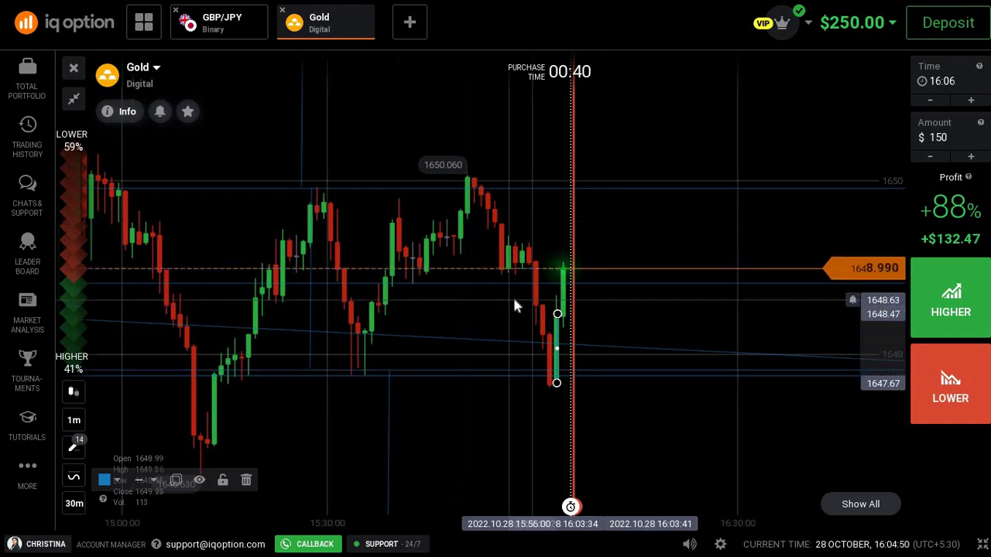
scroll(636, 298, up, 2)
scroll(636, 299, up, 3)
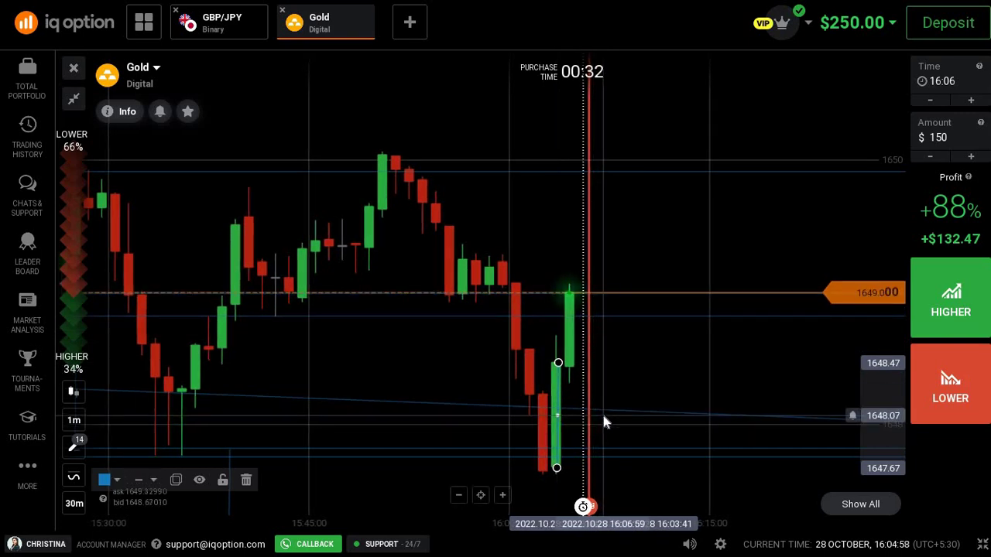
scroll(603, 416, down, 3)
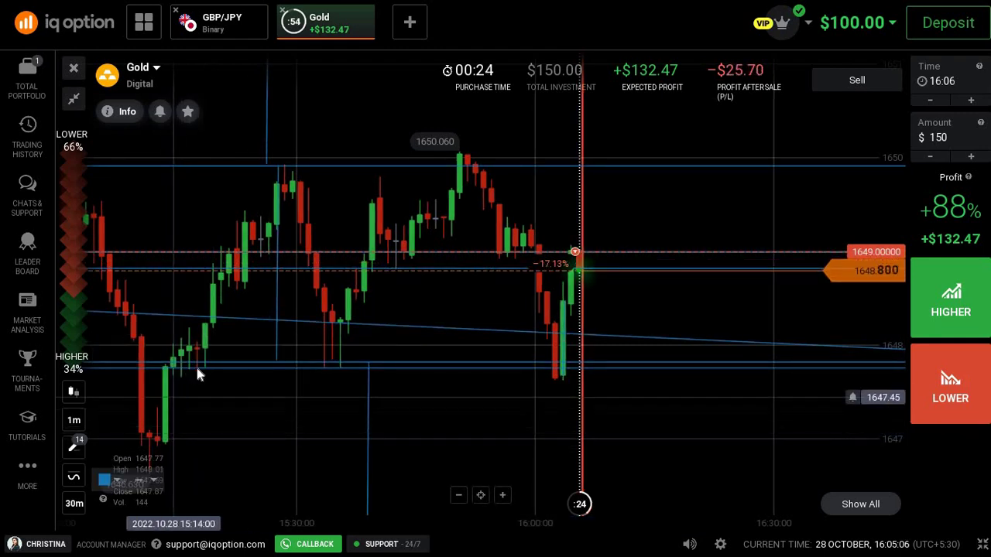
Draw a Fibonacci retracement over the recent swing and stretch it to the swing low
scroll(196, 363, down, 3)
drag(232, 243, 241, 266)
drag(266, 447, 303, 474)
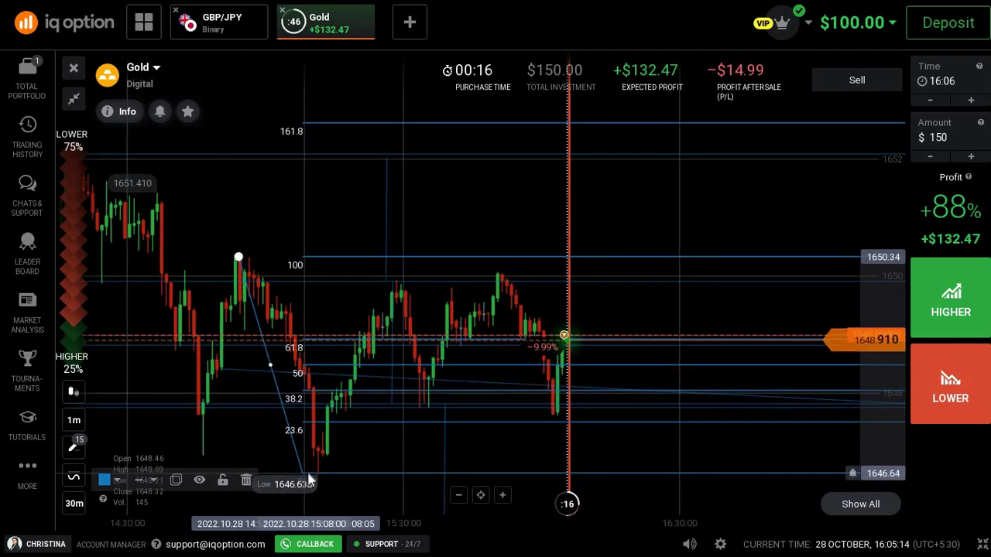
scroll(634, 409, up, 3)
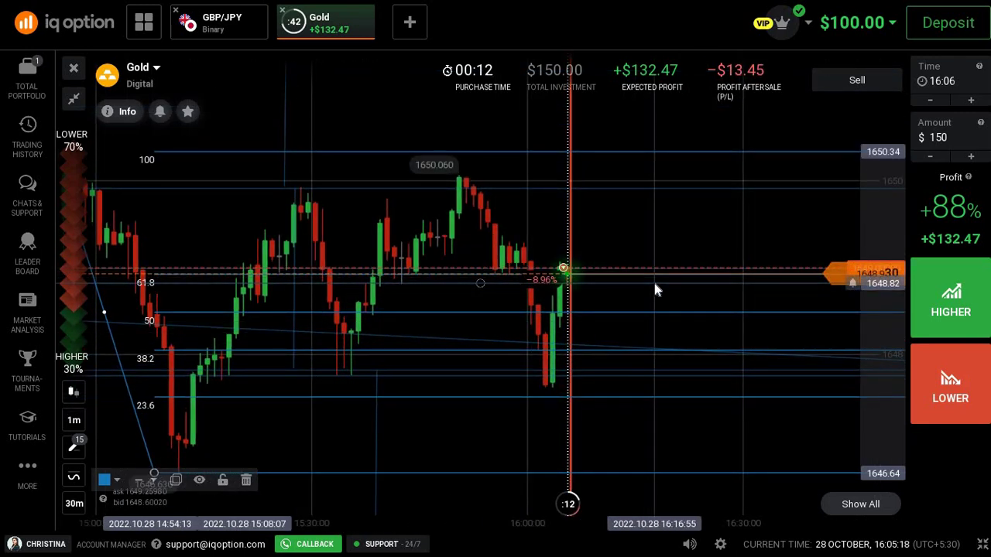
scroll(680, 327, up, 2)
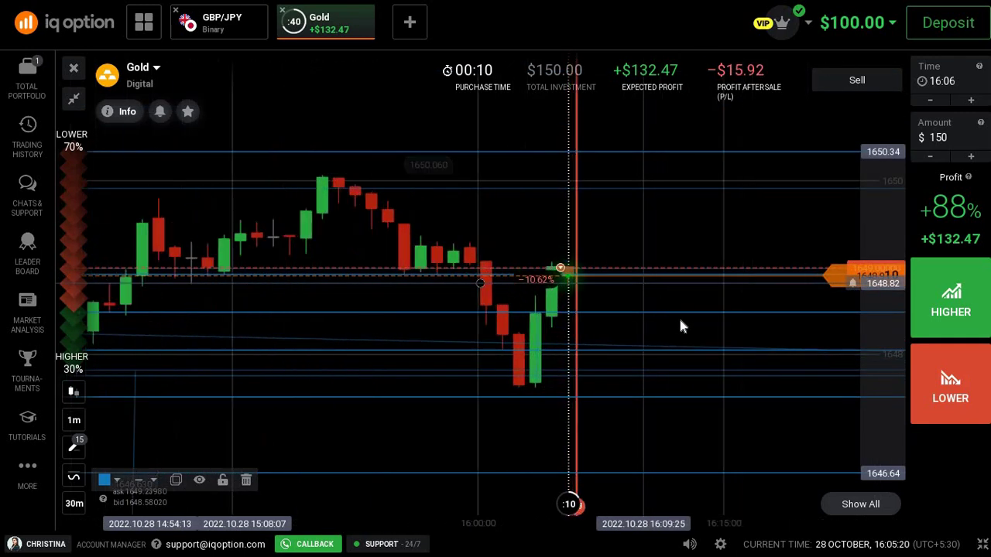
scroll(680, 327, up, 2)
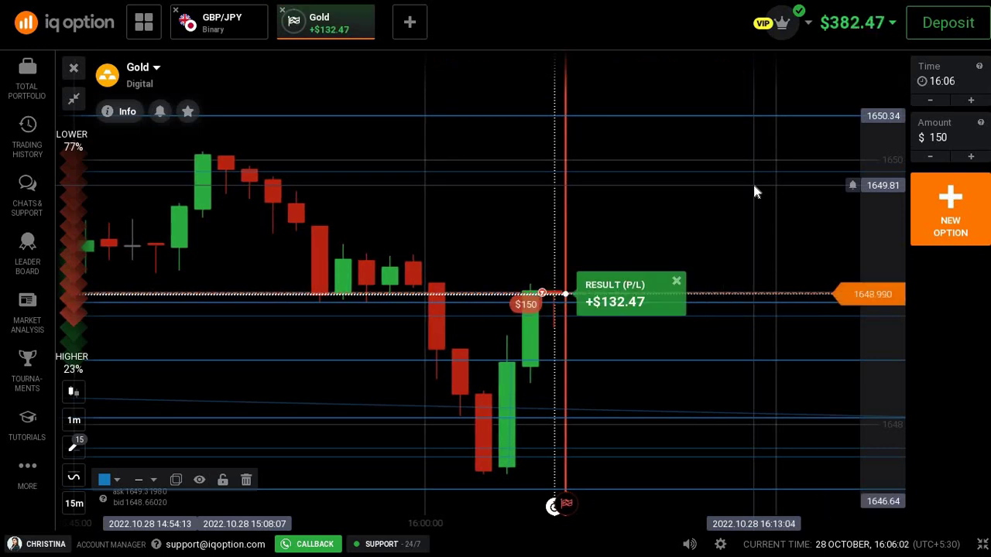
On the GBP/JPY chart, draw a falling trend line across the highs to the current time
click(235, 32)
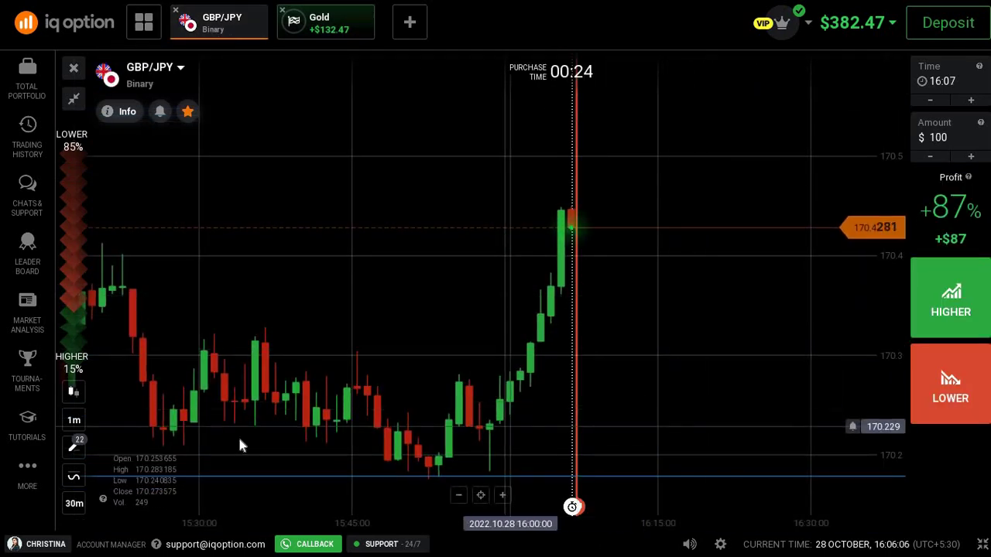
click(73, 447)
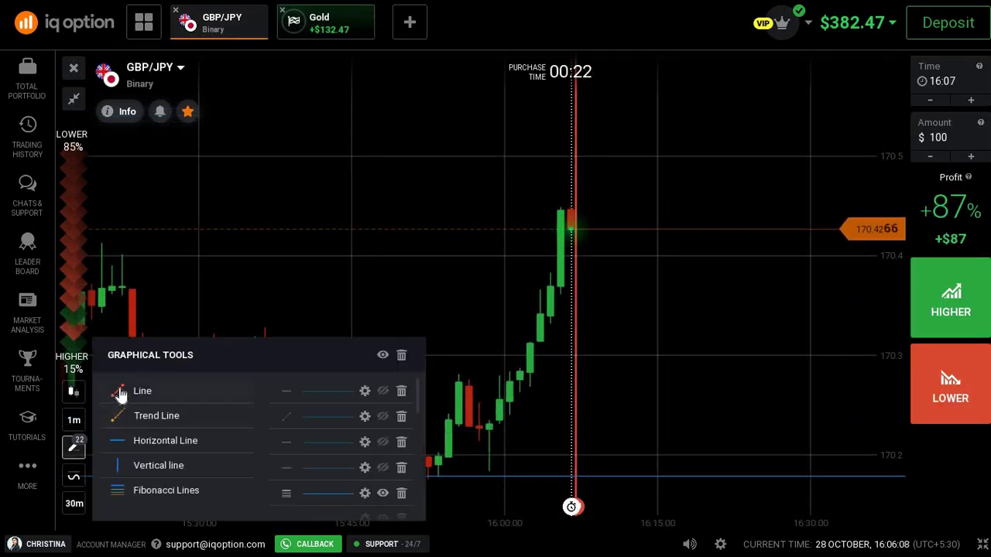
click(120, 395)
drag(245, 336, 585, 411)
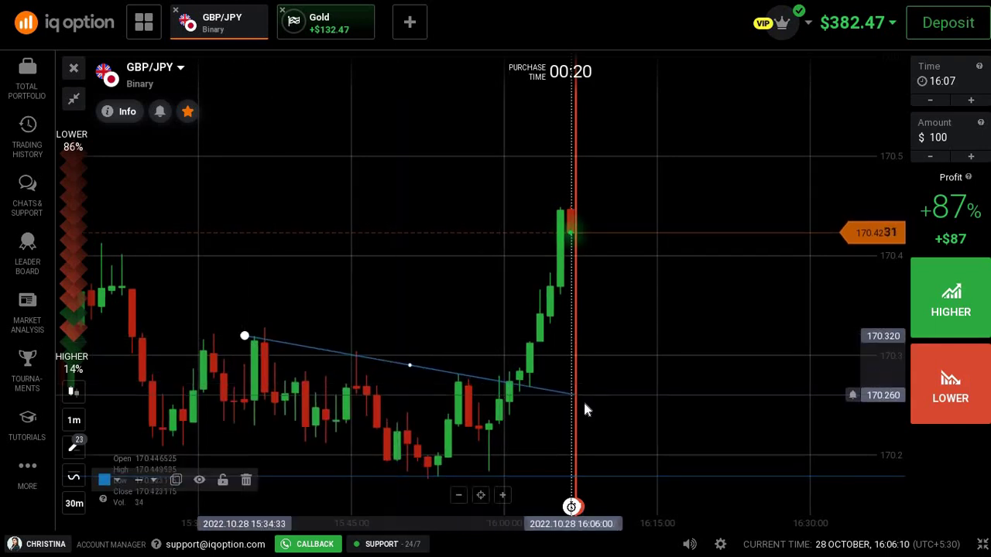
click(584, 406)
Draw the lower channel line parallel to the upper one and dismiss the voice-message notification
click(74, 448)
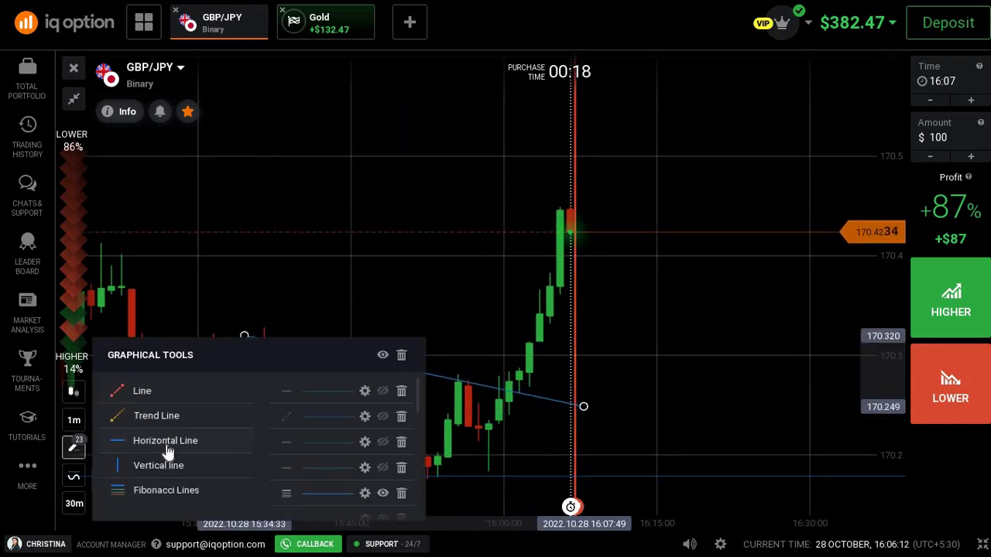
click(209, 404)
click(188, 424)
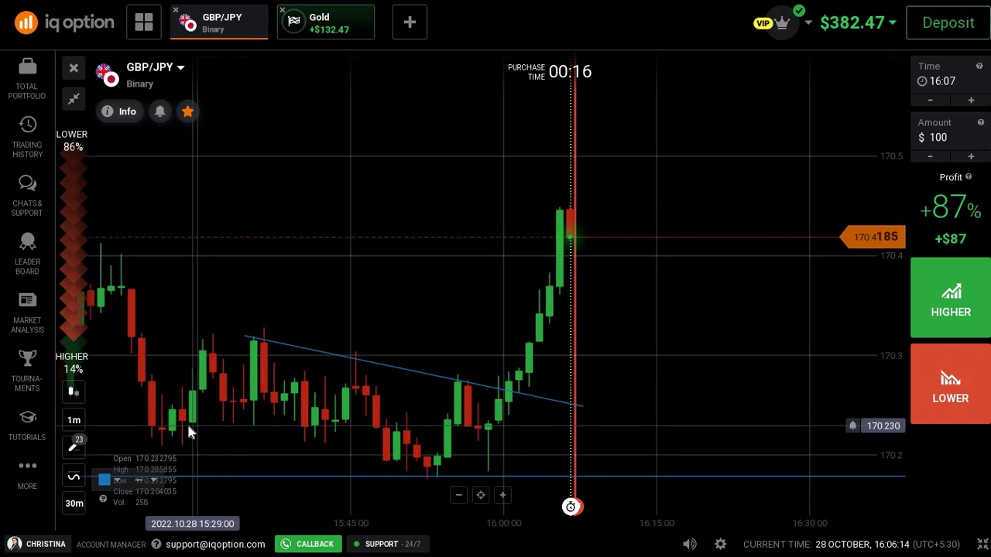
click(474, 480)
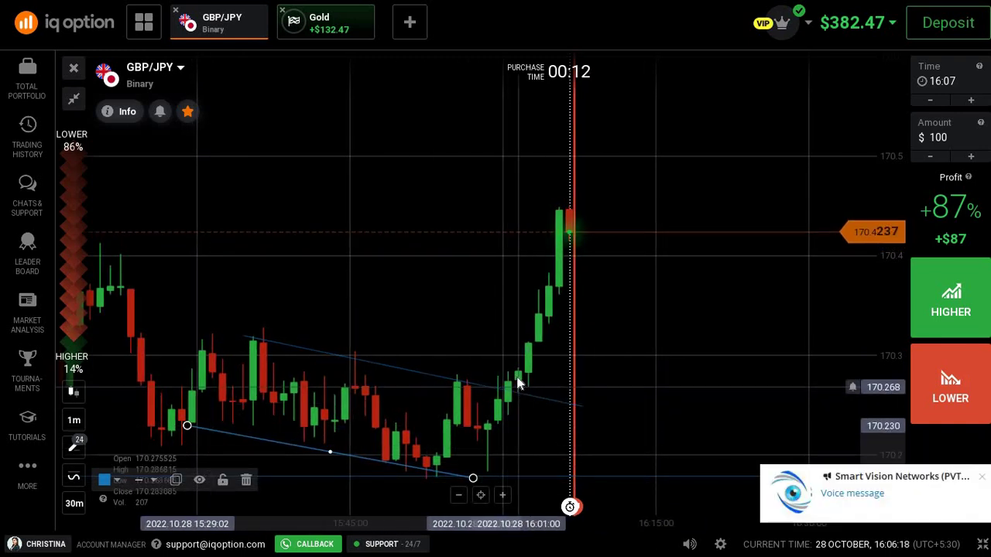
click(979, 478)
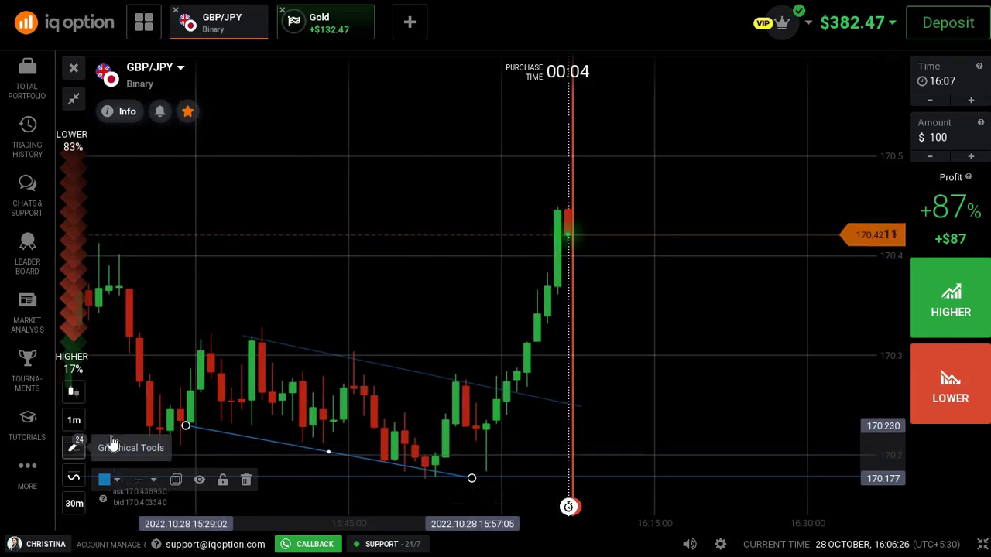
click(74, 448)
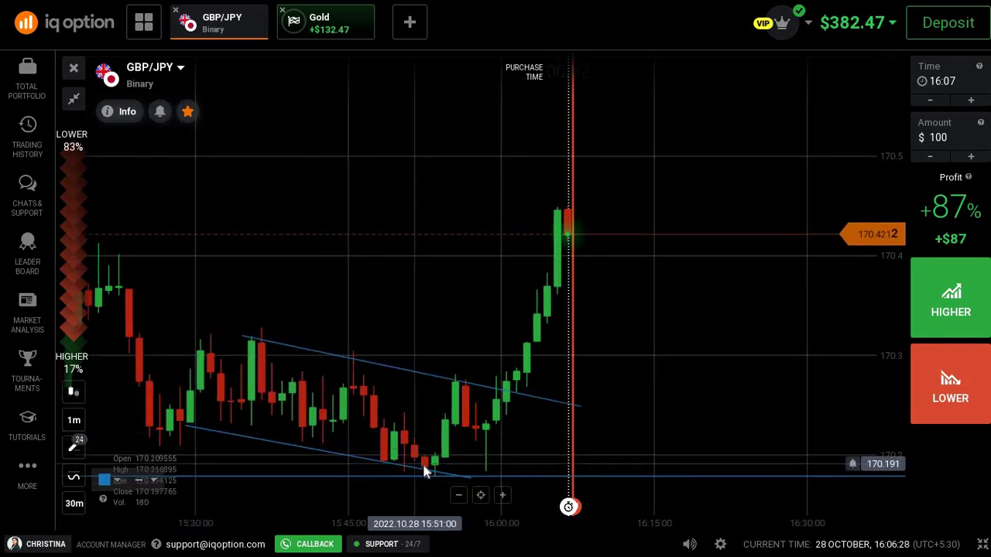
Draw a vertical channel-height line, duplicate it, and move the copy above the upper line
drag(253, 438, 258, 342)
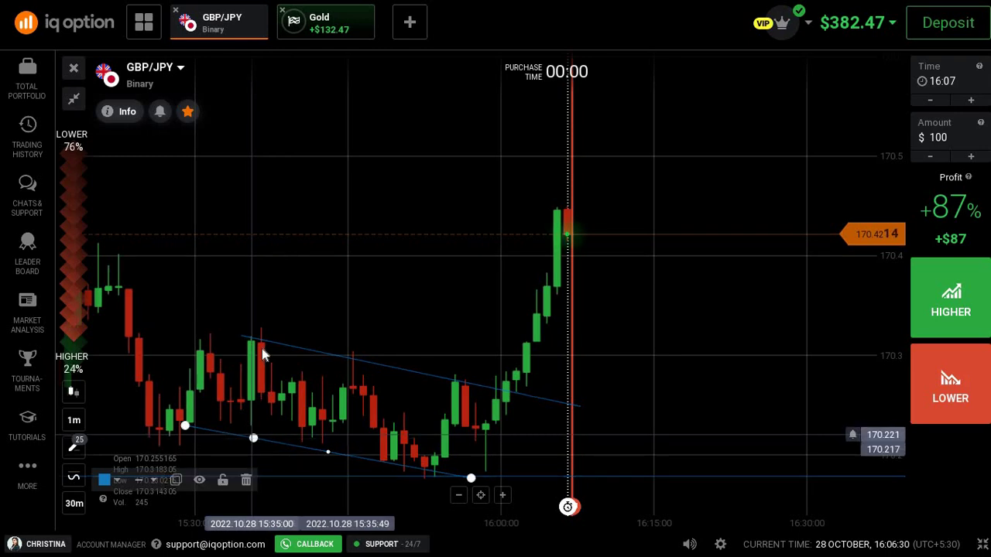
click(175, 480)
drag(276, 404, 254, 290)
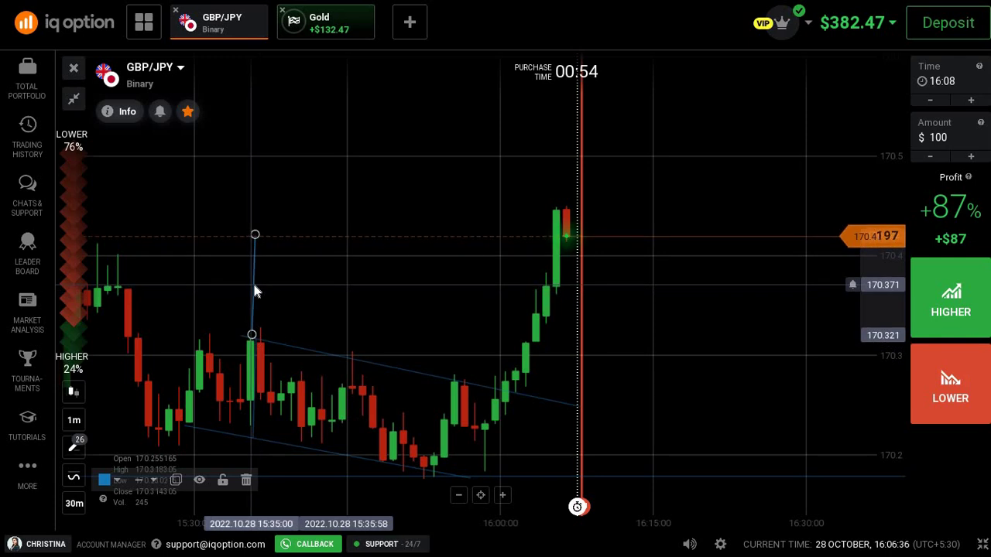
scroll(283, 308, down, 4)
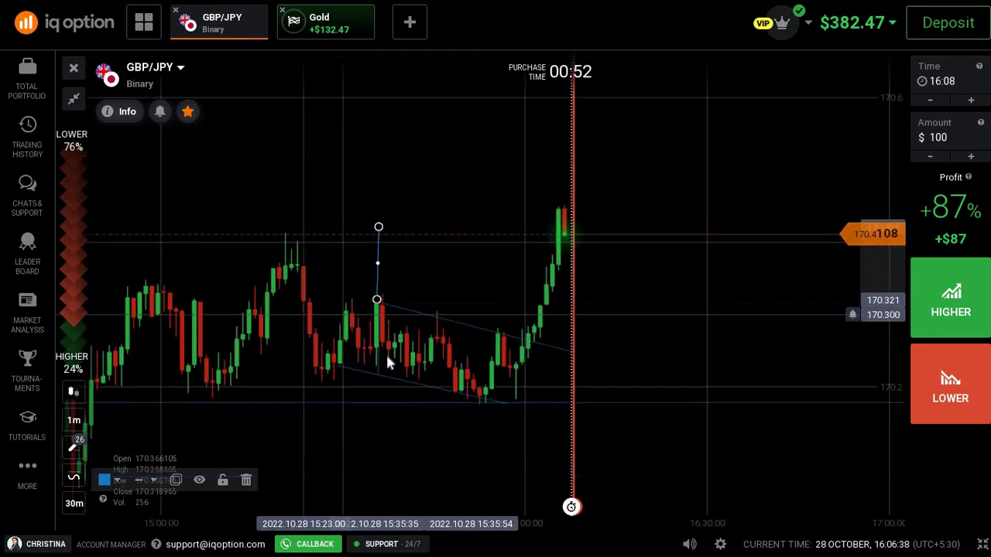
click(74, 448)
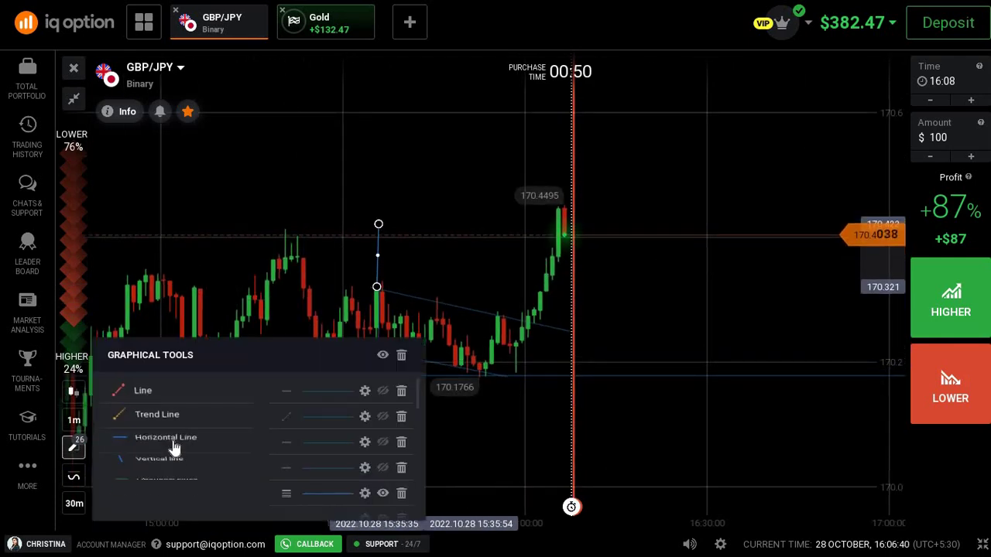
click(656, 353)
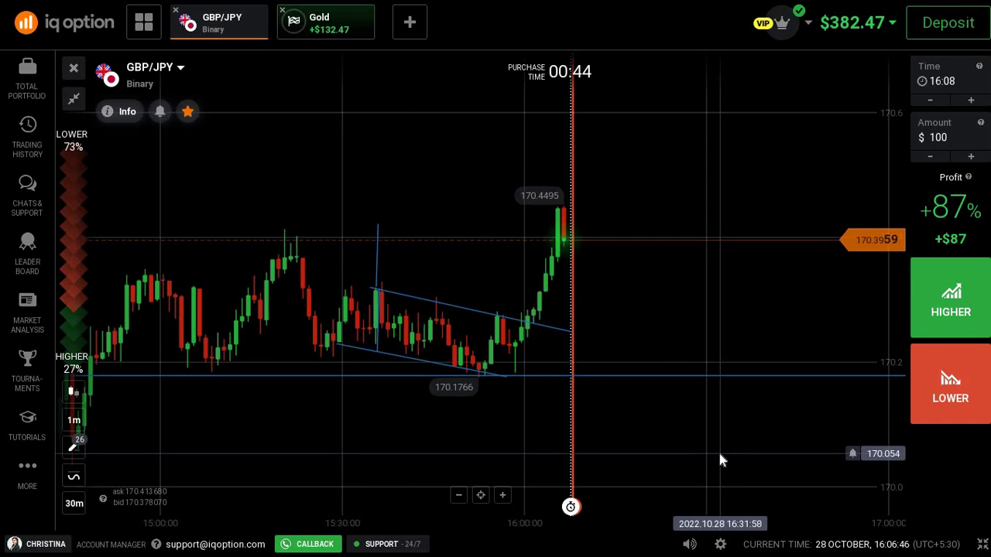
Place a horizontal line at 170.420 atop the projected vertical line
scroll(718, 459, up, 1)
scroll(719, 459, up, 3)
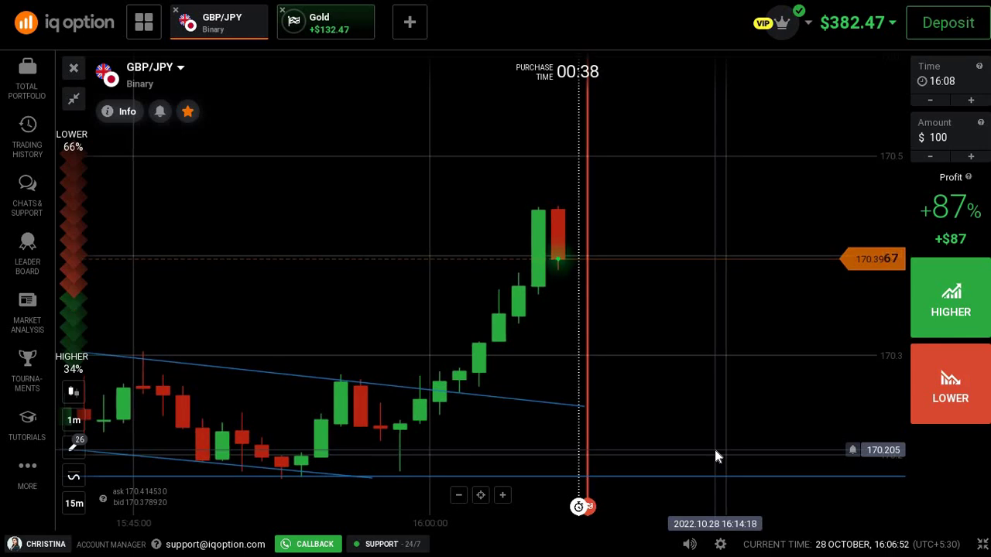
scroll(715, 452, down, 1)
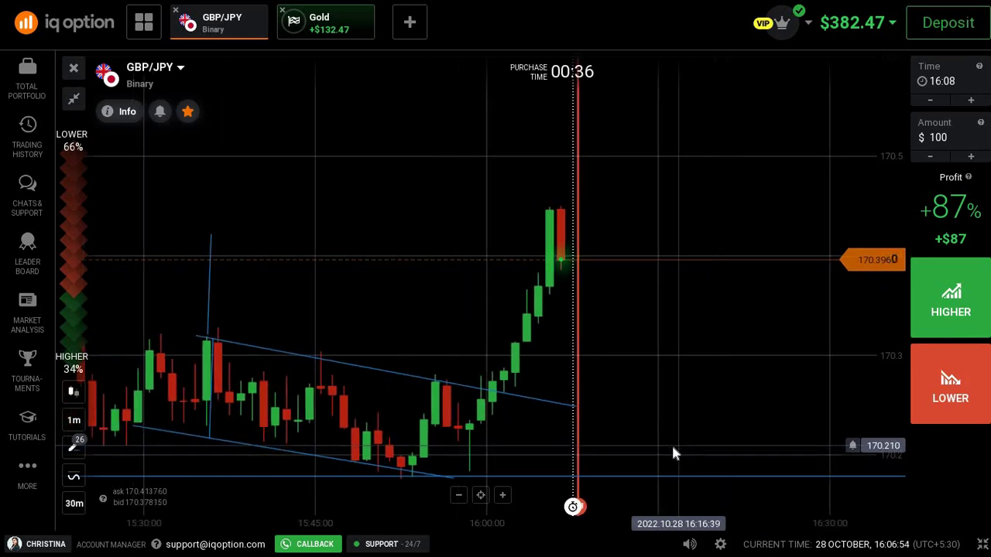
scroll(672, 448, down, 1)
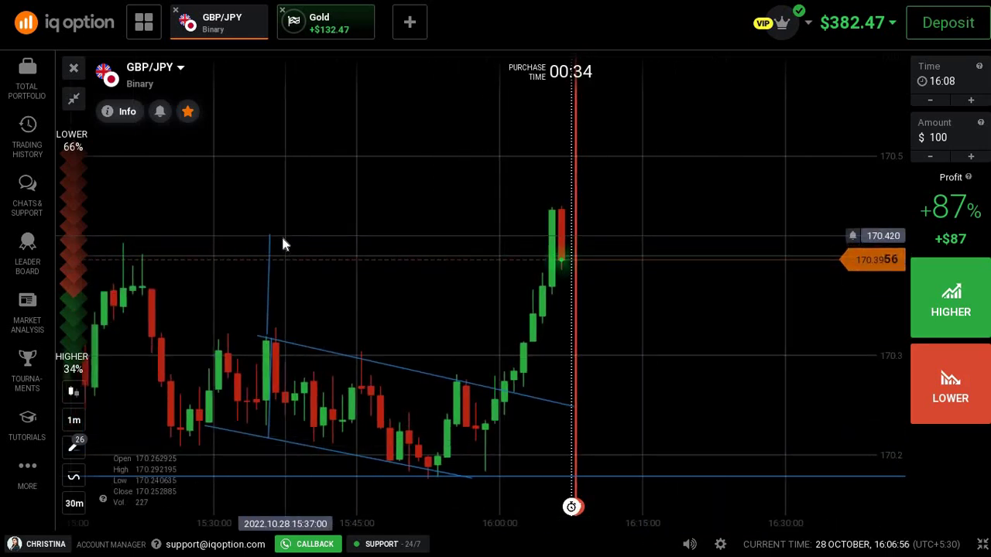
click(74, 447)
click(117, 452)
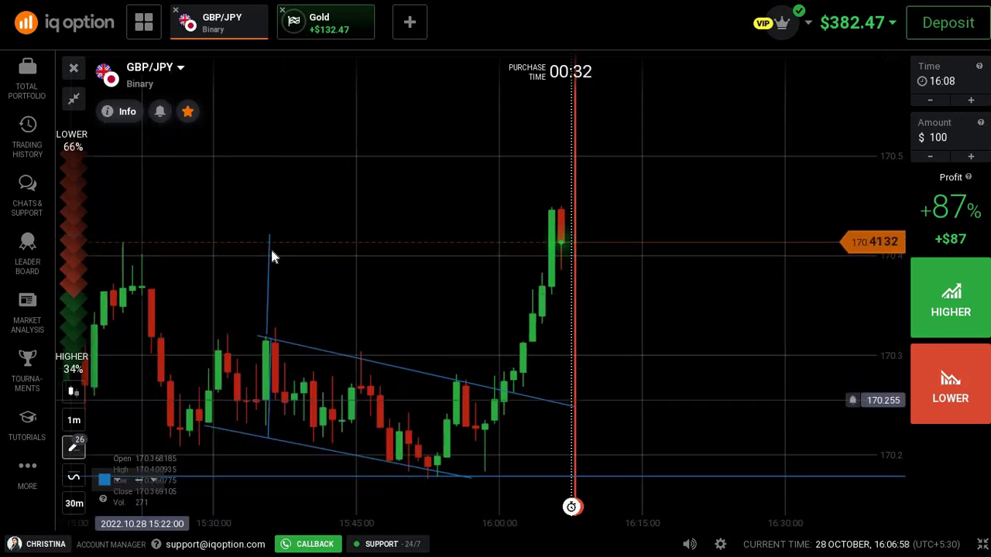
click(303, 233)
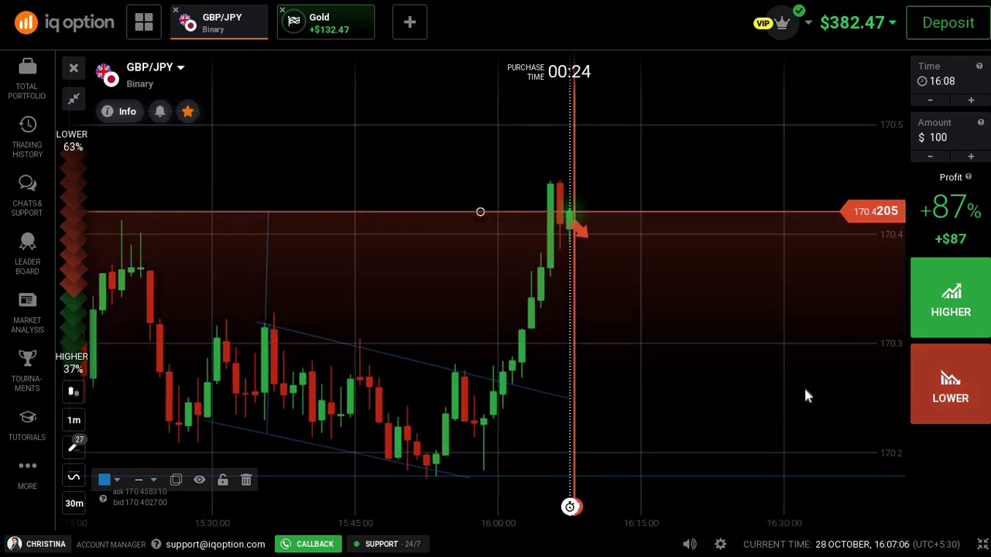
Open a $100 HIGHER trade on GBP/JPY near 170.41
scroll(766, 387, up, 2)
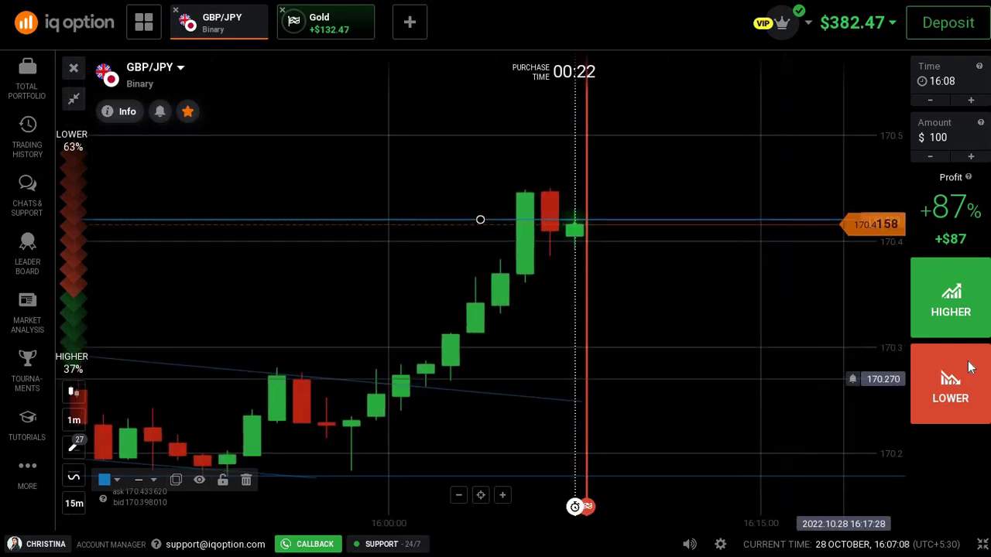
click(938, 325)
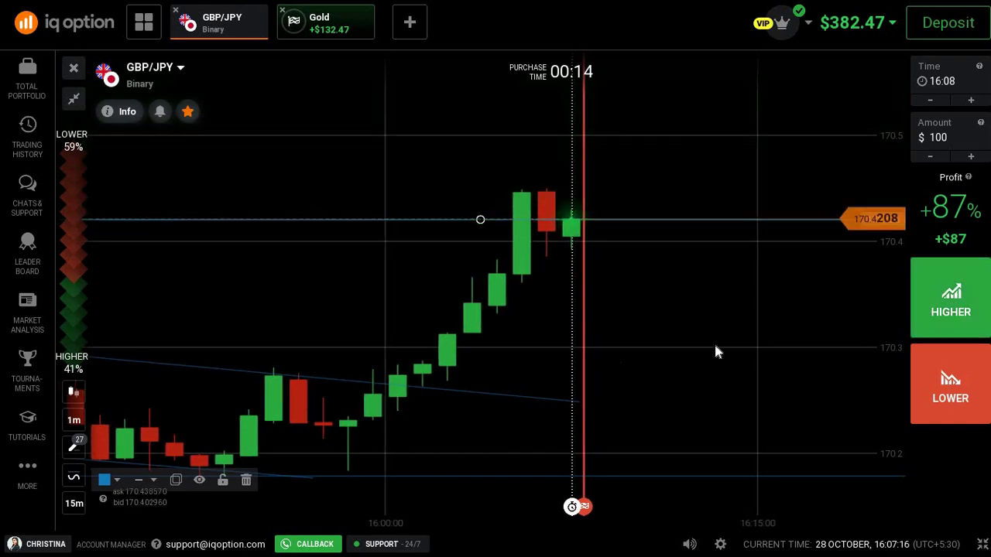
scroll(714, 341, up, 5)
Buy the $100 HIGHER GBP/JPY option and wait for its +$87 expiry
click(978, 316)
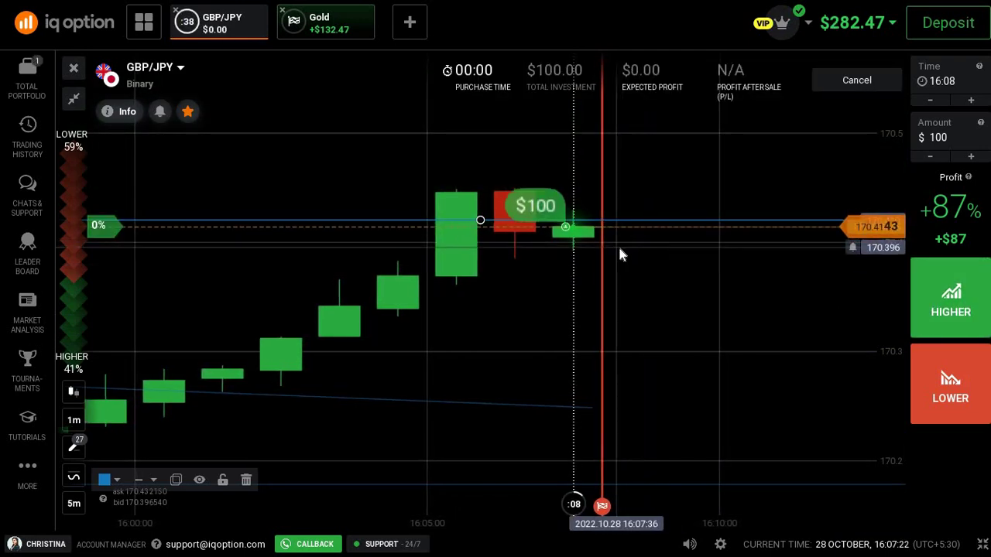
scroll(502, 313, down, 3)
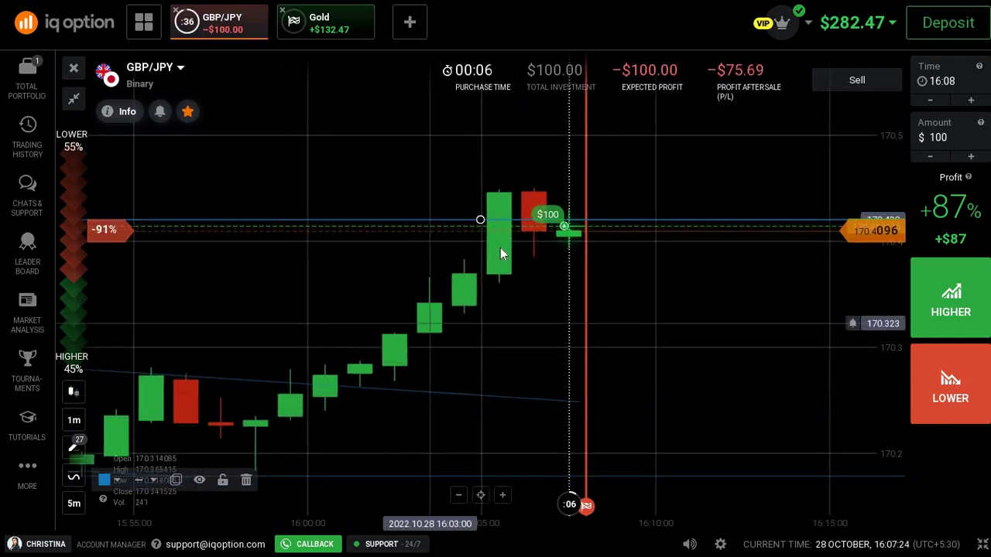
mouse_move(517, 218)
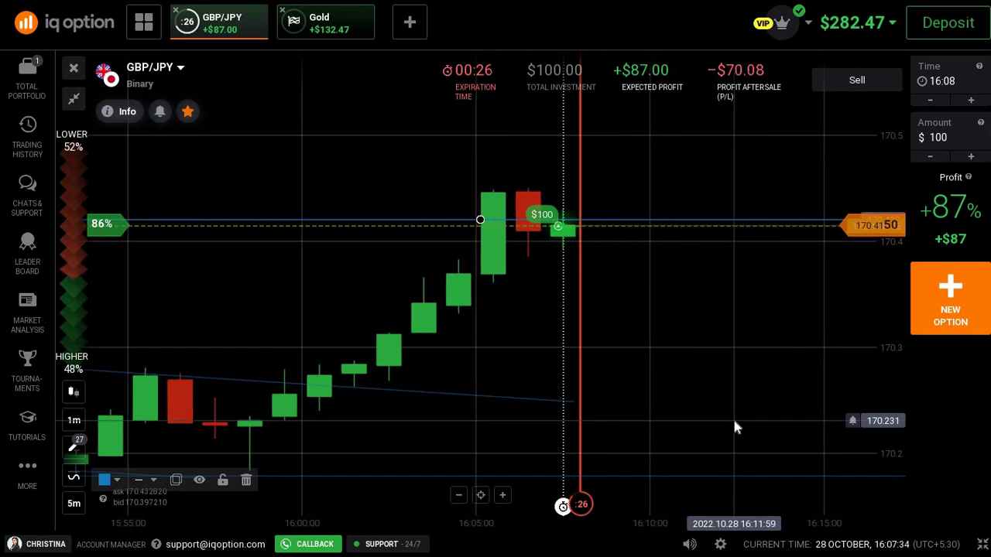
scroll(735, 429, up, 2)
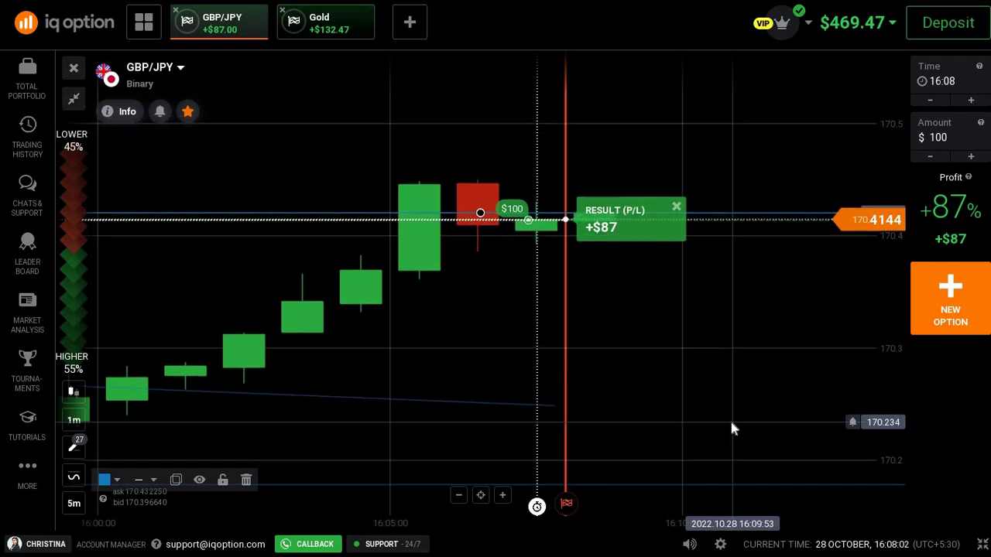
Switch between the Gold and GBP/JPY tabs, ending on the Gold digital chart
click(322, 37)
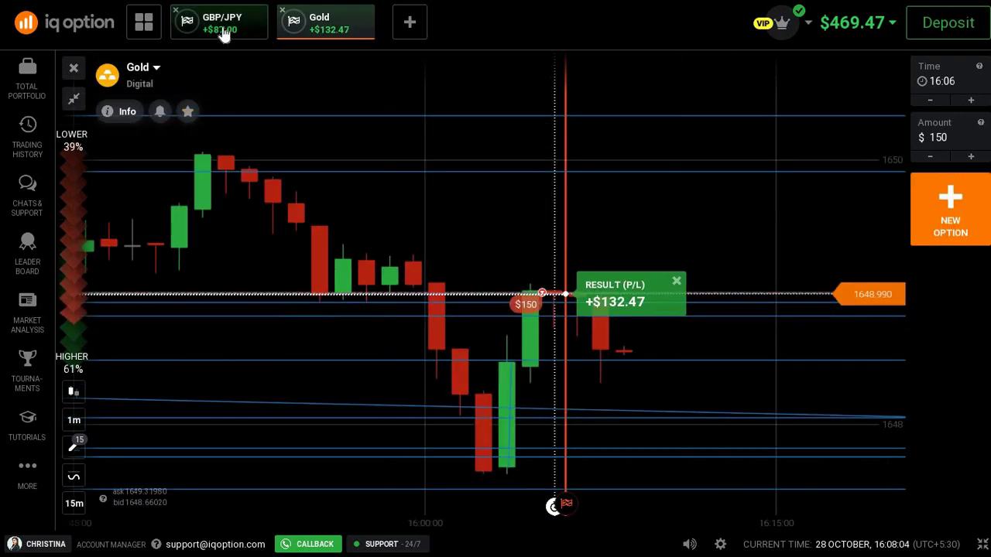
click(231, 35)
scroll(707, 403, down, 5)
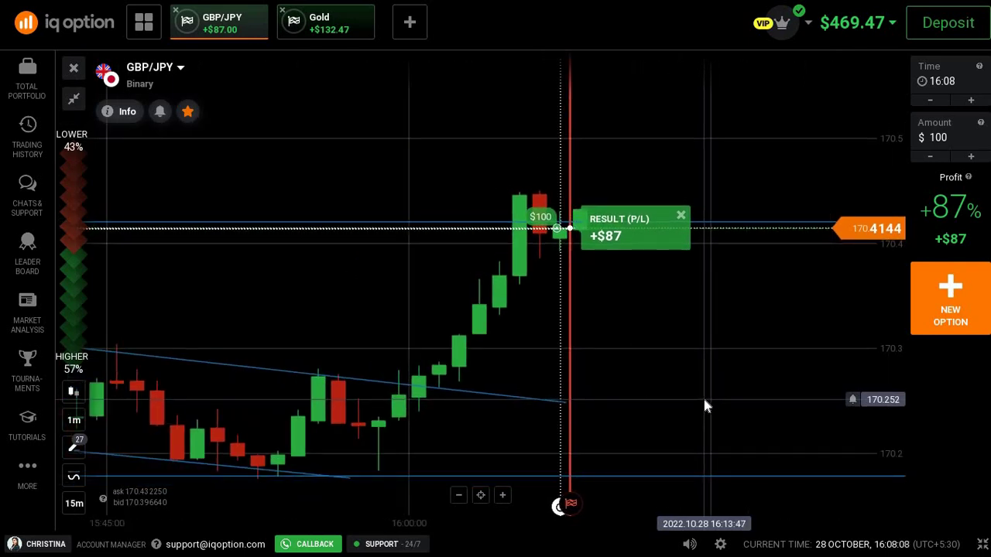
scroll(704, 403, up, 5)
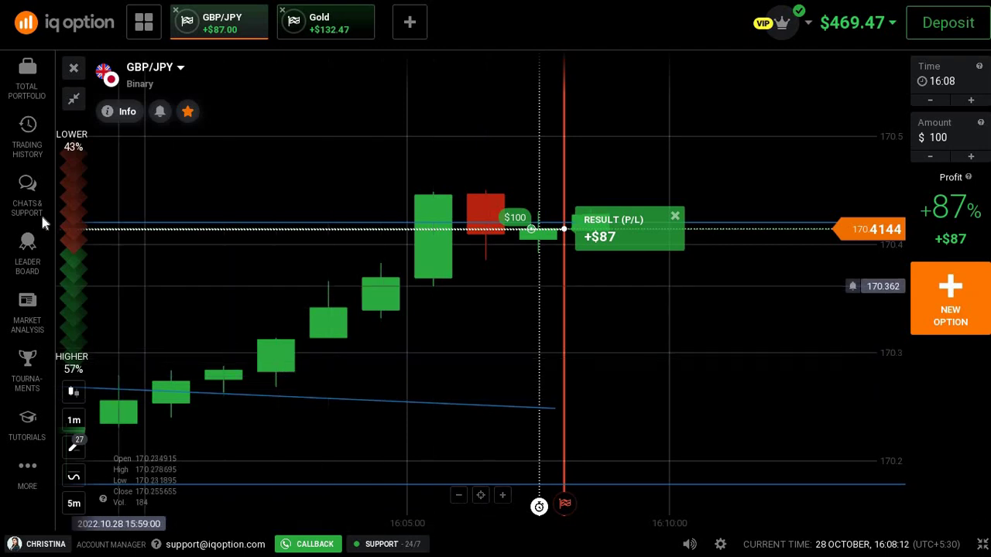
click(347, 26)
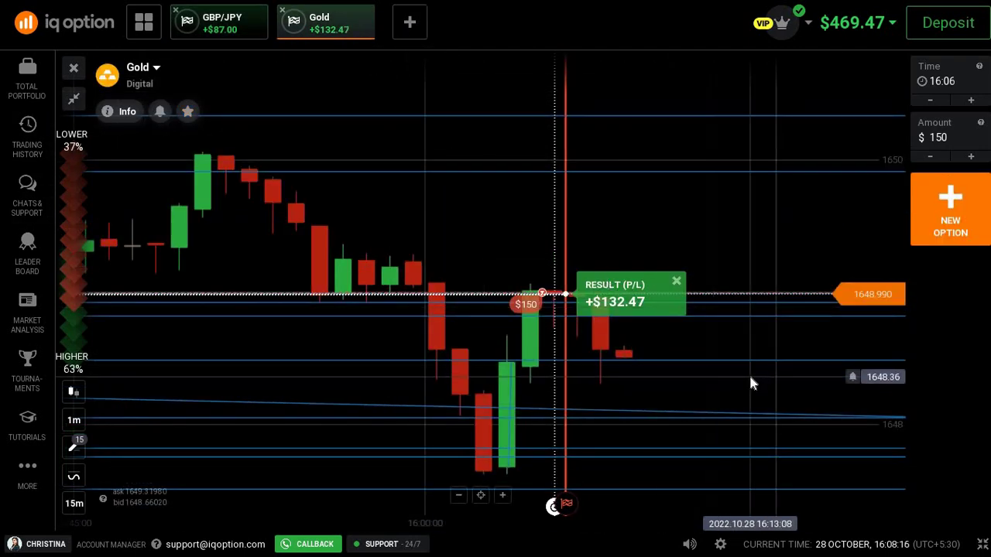